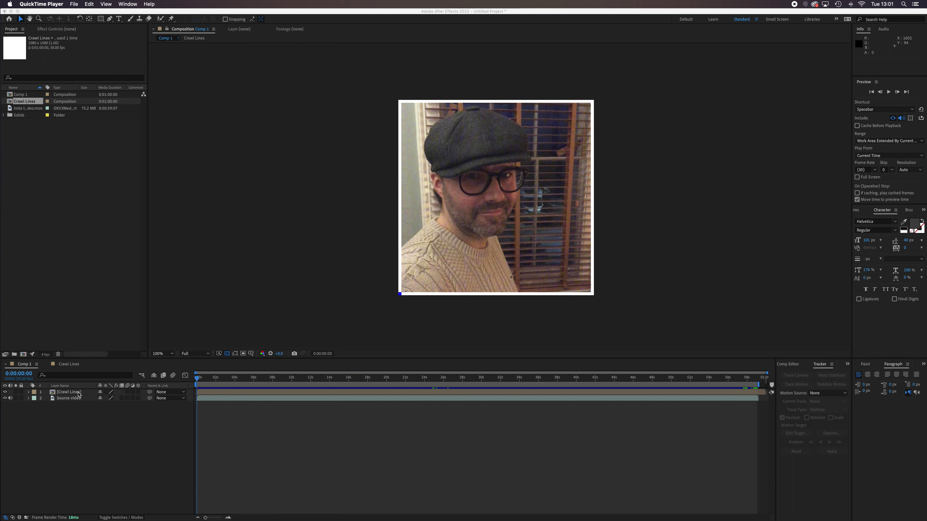
Bring the After Effects project with Comp 1 in front of QuickTime Player.
drag(196, 379, 150, 392)
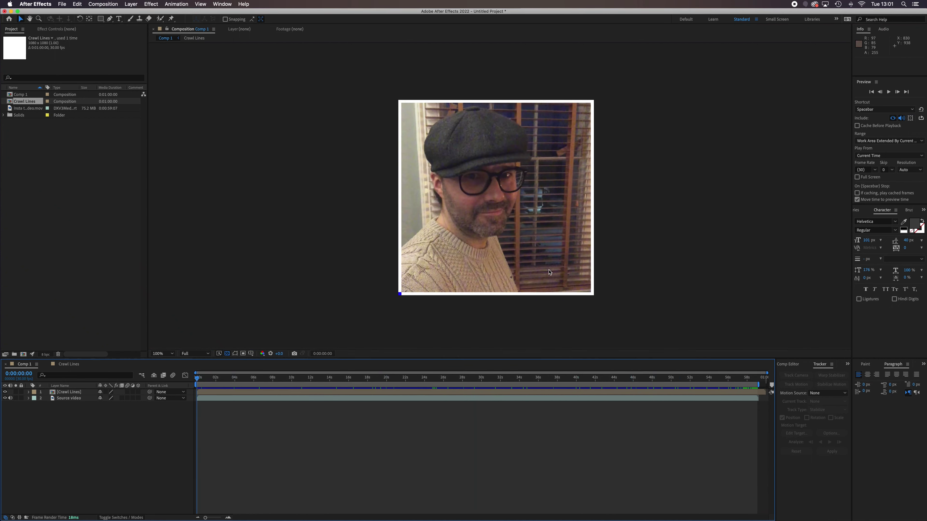
Browse the File > Export and Composition menus for ways to queue Comp 1.
click(63, 4)
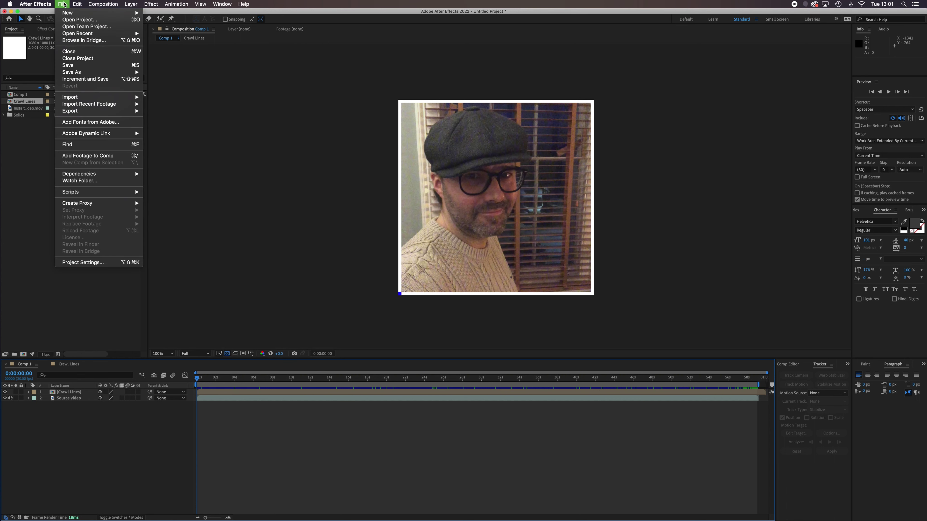
mouse_move(83, 75)
click(61, 3)
click(103, 4)
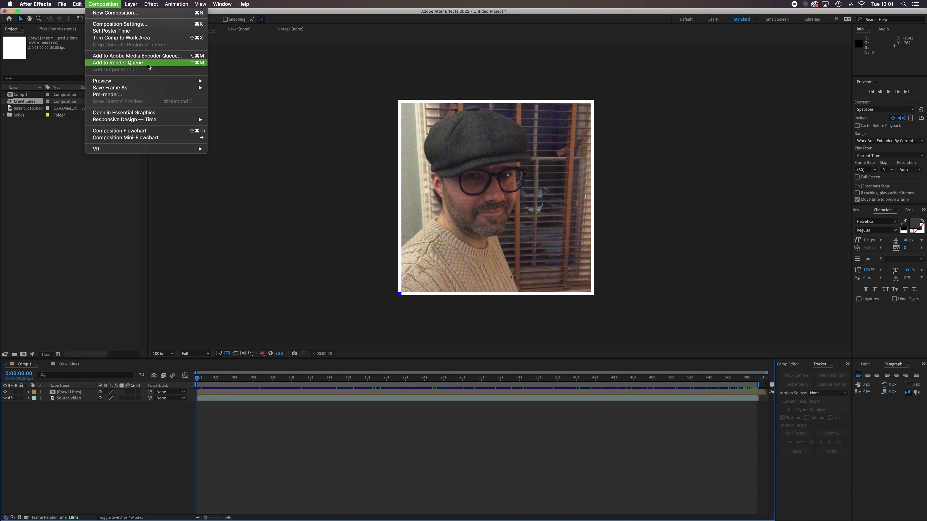
click(62, 3)
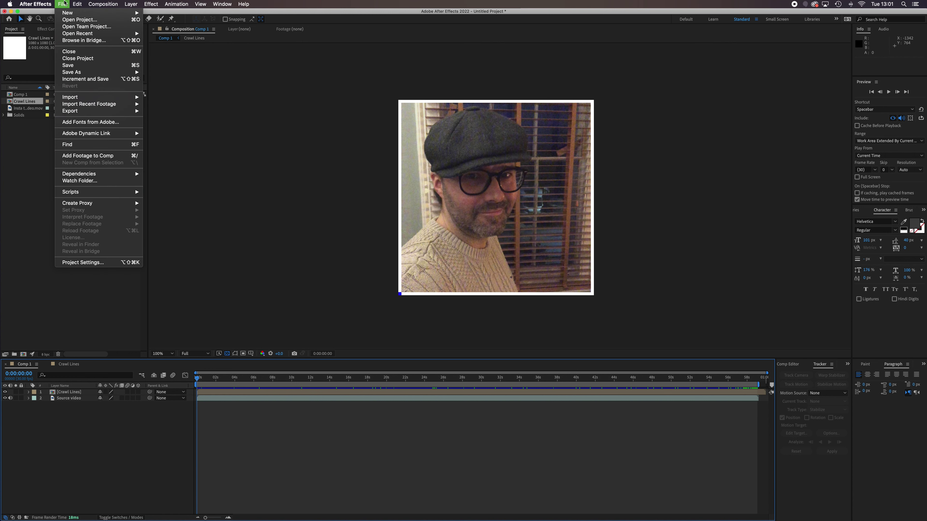
mouse_move(91, 111)
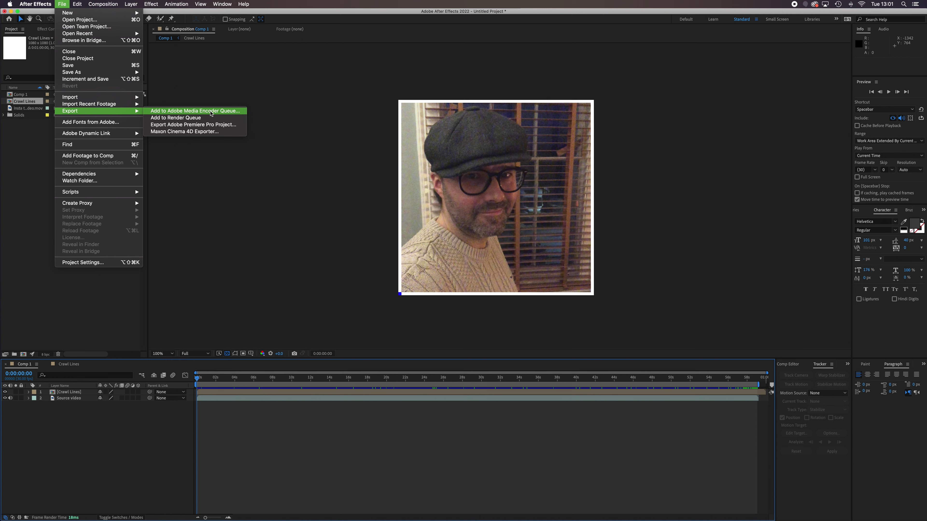
mouse_move(91, 3)
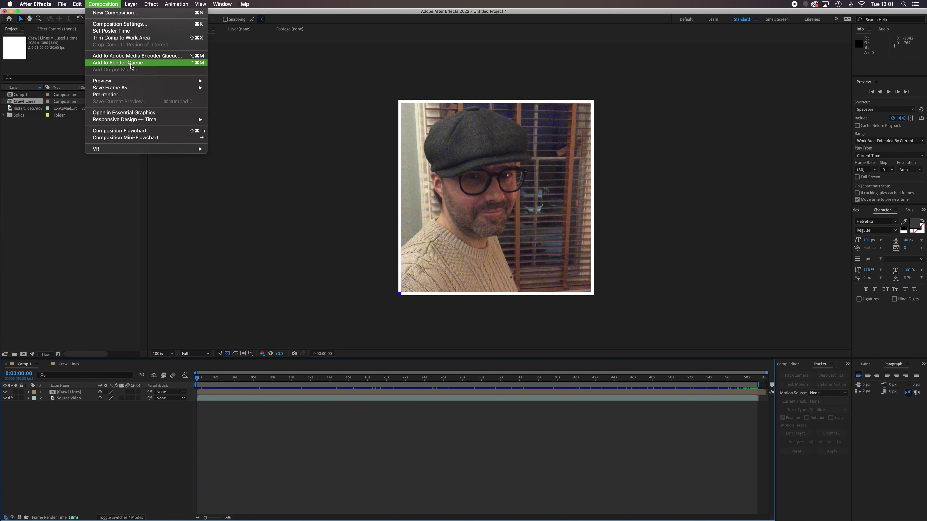
Queue Comp 1 for rendering with Composition > Add to Render Queue.
click(133, 65)
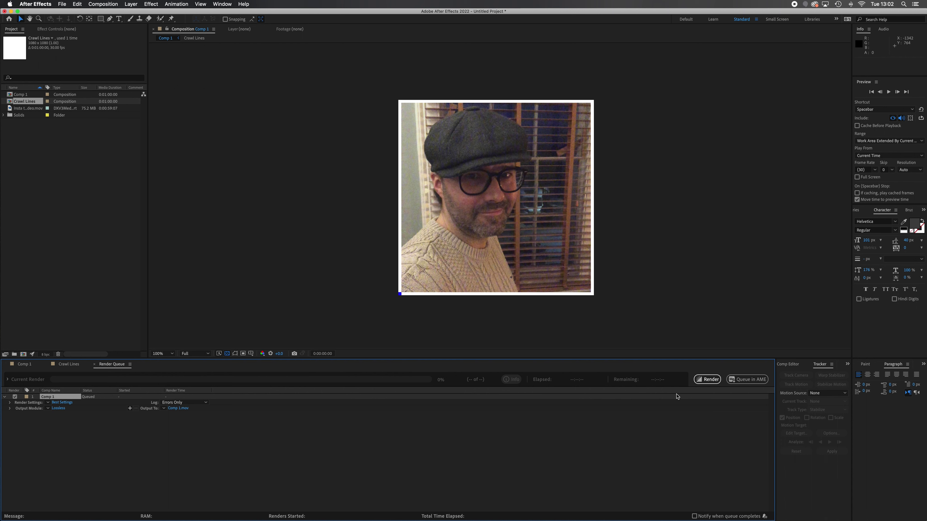
Send the queued Comp 1 to Media Encoder with Queue in AME, then return to After Effects.
click(748, 380)
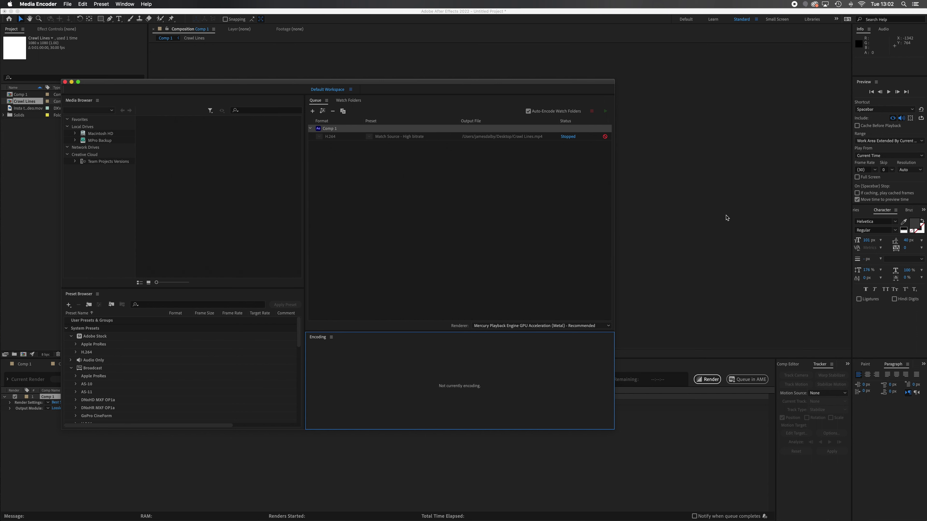
click(735, 222)
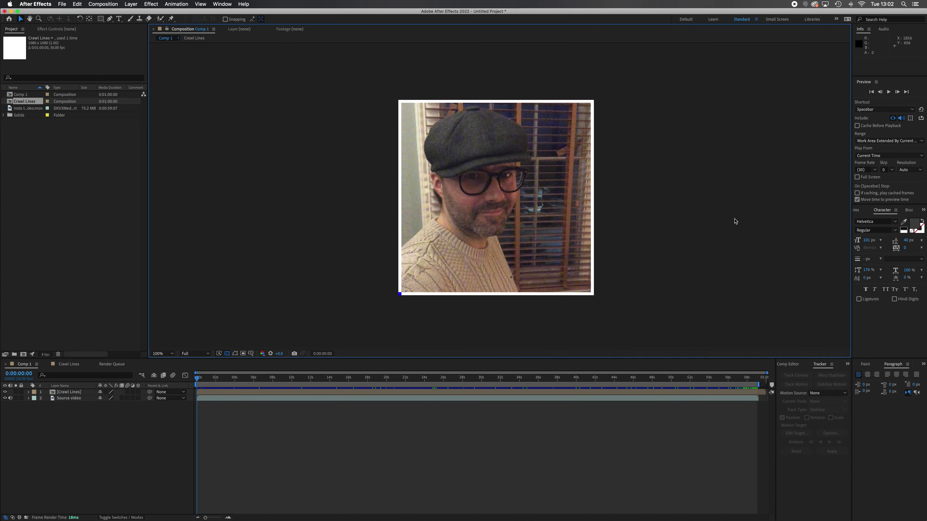
Open the QuickTime Format Options from Comp 1's Lossless output module in the Render Queue.
click(112, 365)
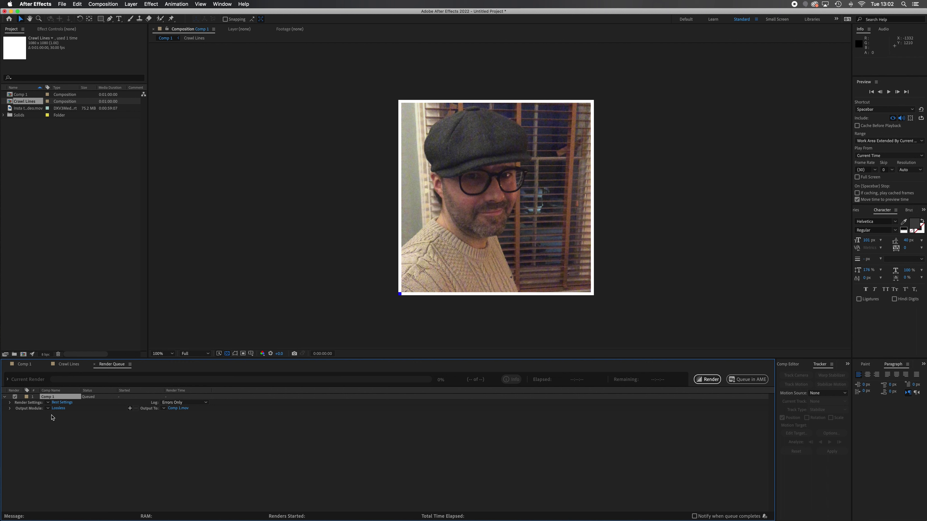
click(59, 409)
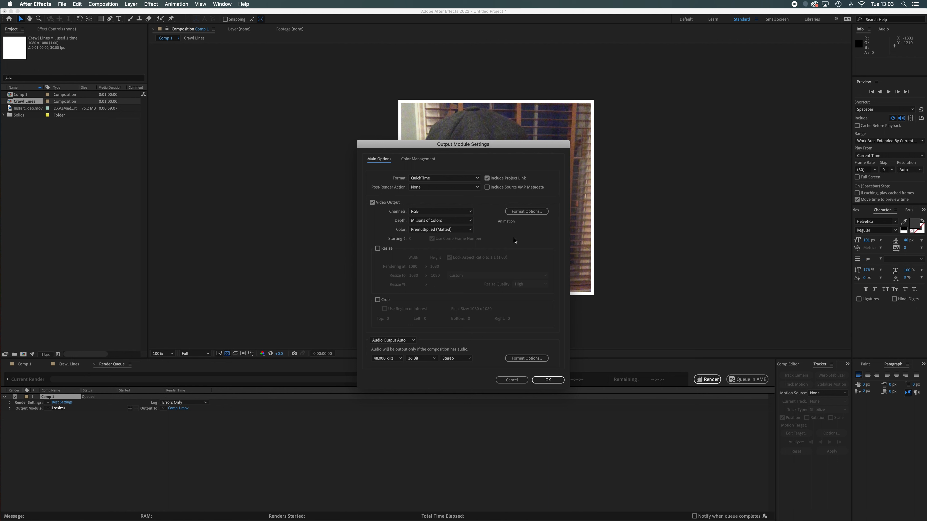
click(533, 212)
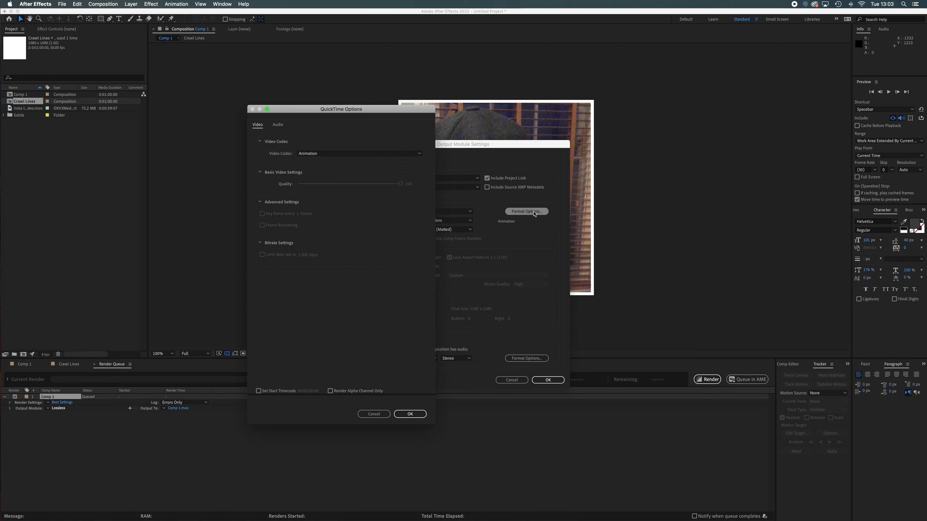
Switch the QuickTime video codec to Apple ProRes 422 HQ and confirm the output module.
click(361, 155)
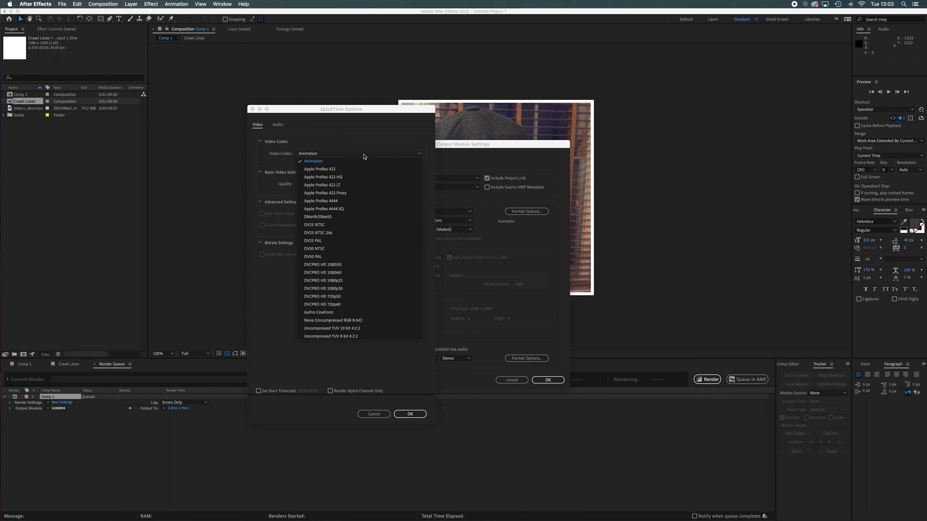
click(361, 181)
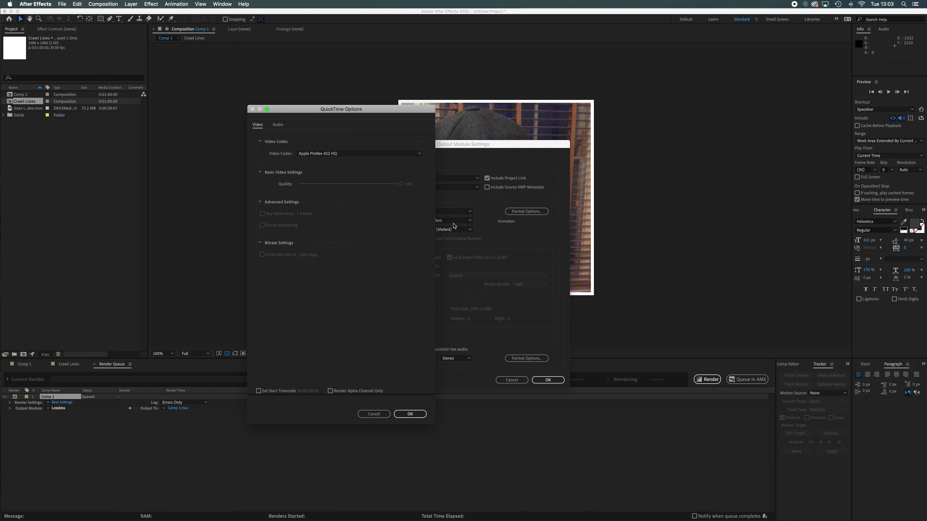
click(411, 416)
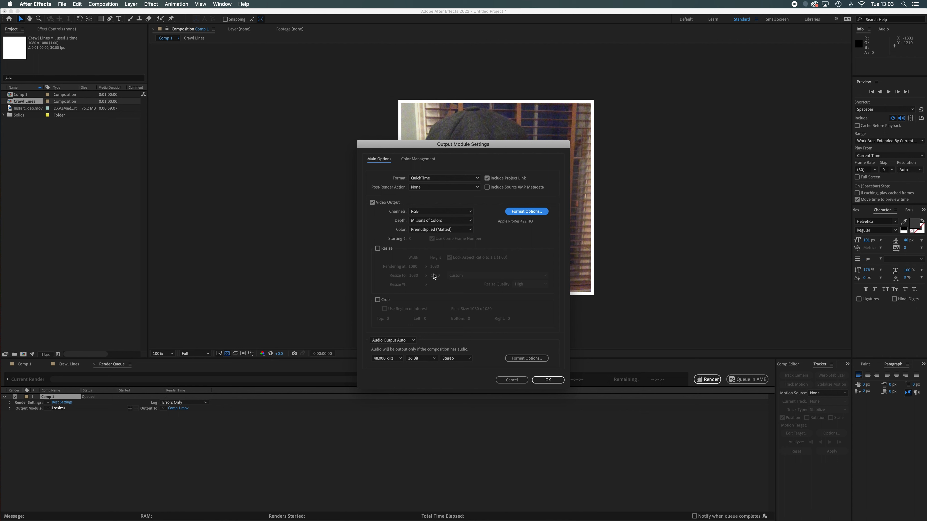
click(548, 380)
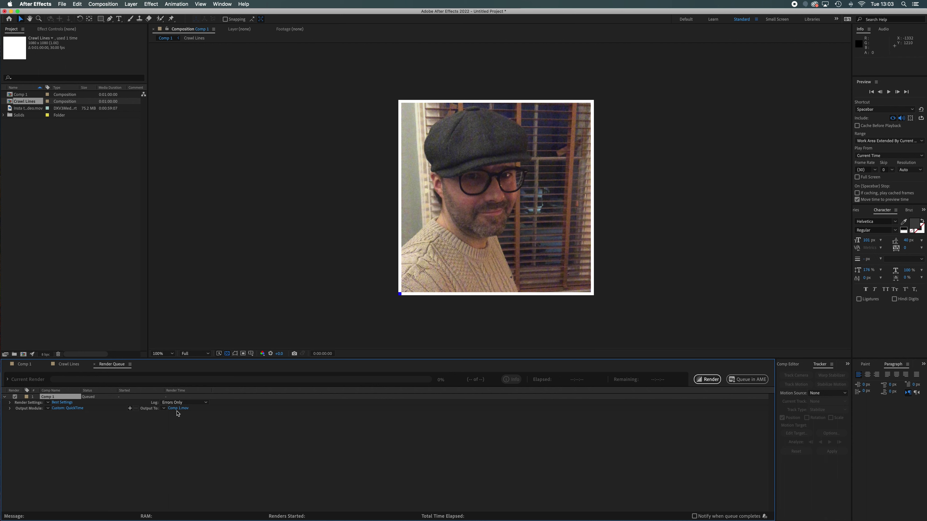
Name the output movie 'Crawl lines 1' and save it to the Desktop.
click(178, 411)
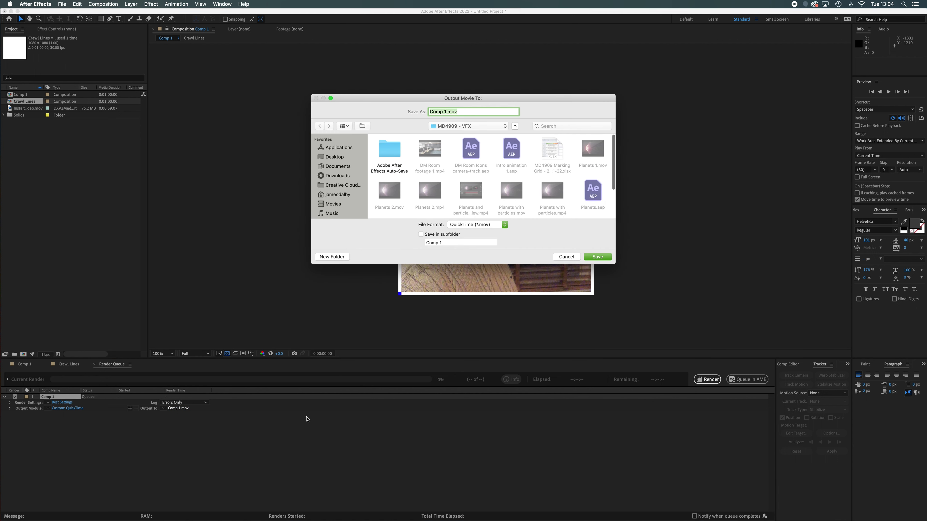
text(Crawl lines 1)
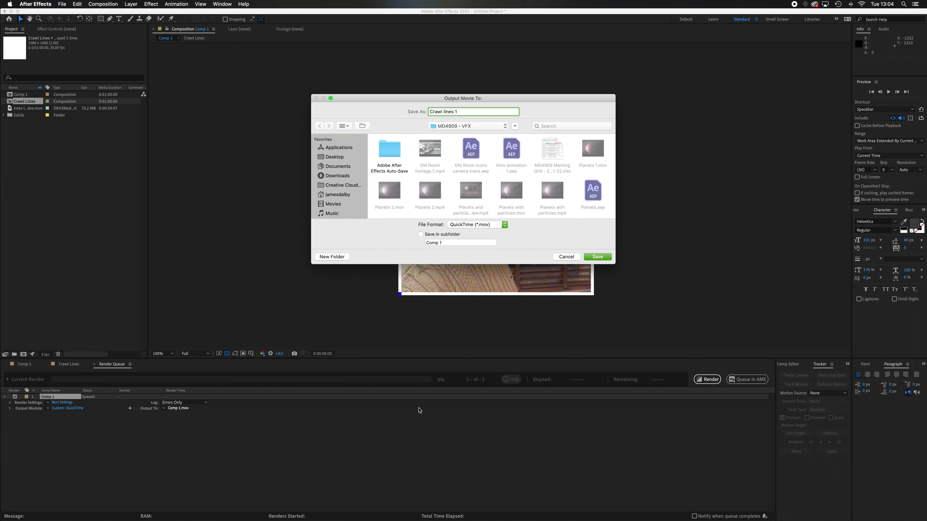
click(334, 156)
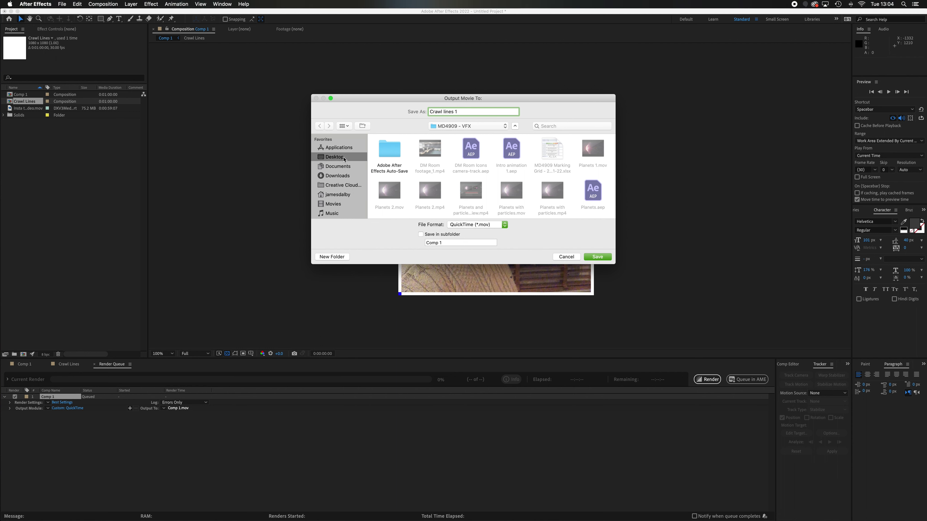
click(597, 256)
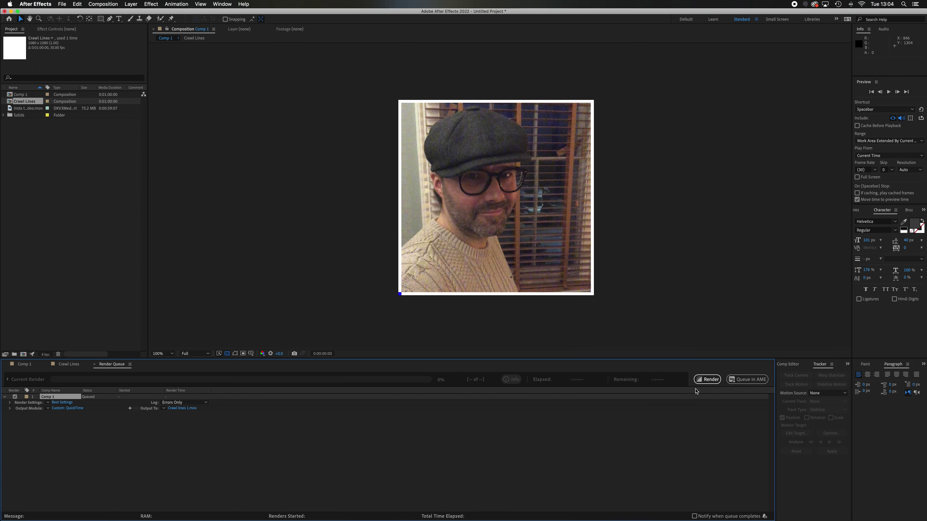
Start rendering Comp 1 to Crawl lines 1.mov from the Render Queue.
click(707, 380)
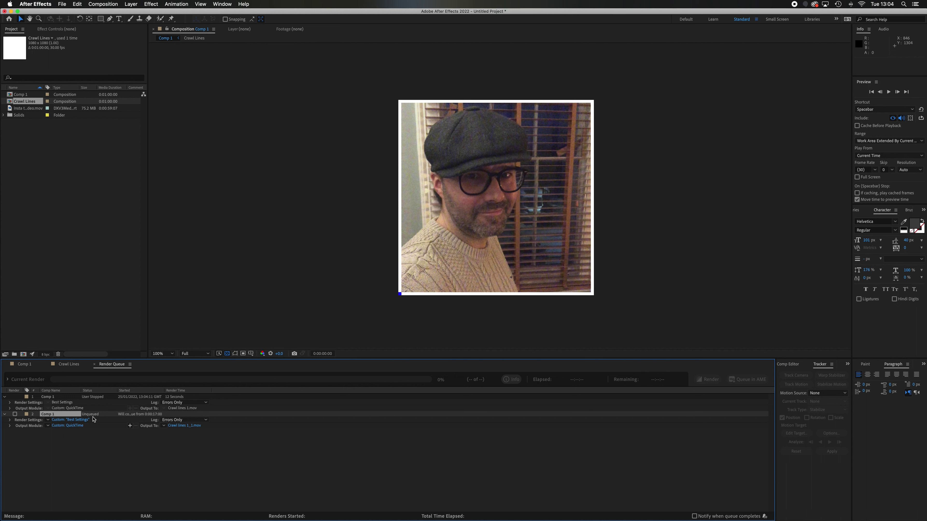
Tick Render for the second Comp 1 item, send it to Media Encoder, and switch to Media Encoder.
click(169, 438)
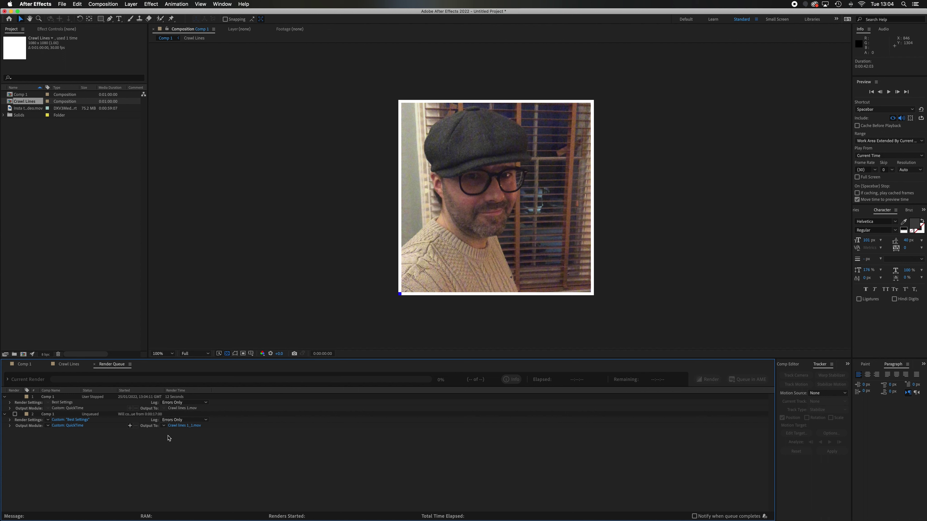
click(69, 414)
click(15, 414)
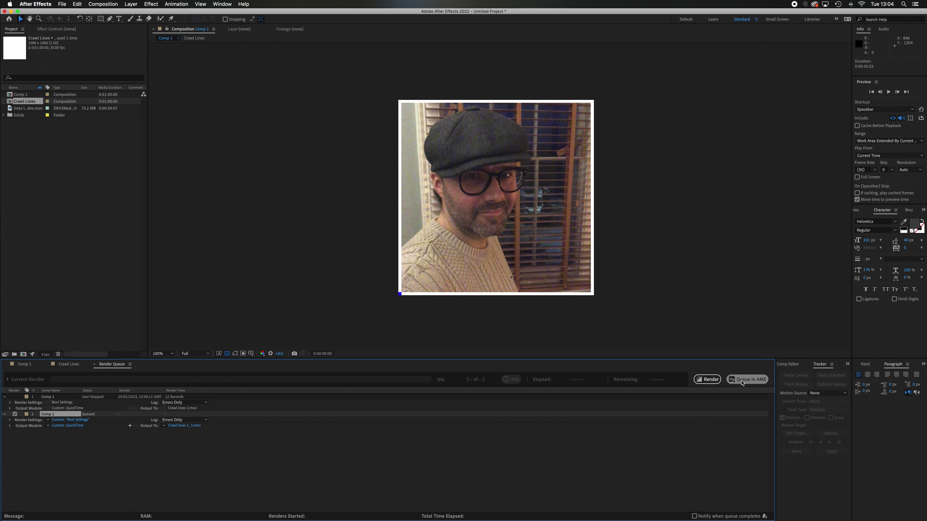
click(15, 414)
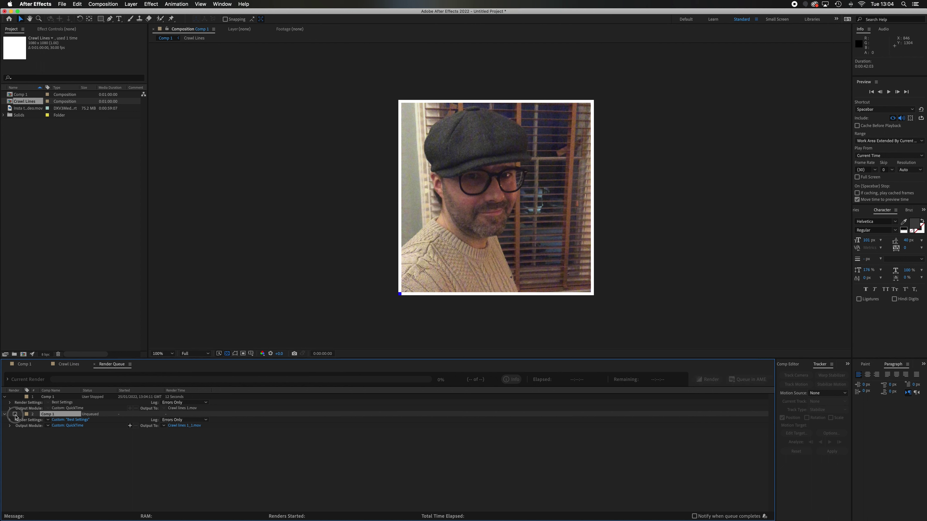
click(15, 414)
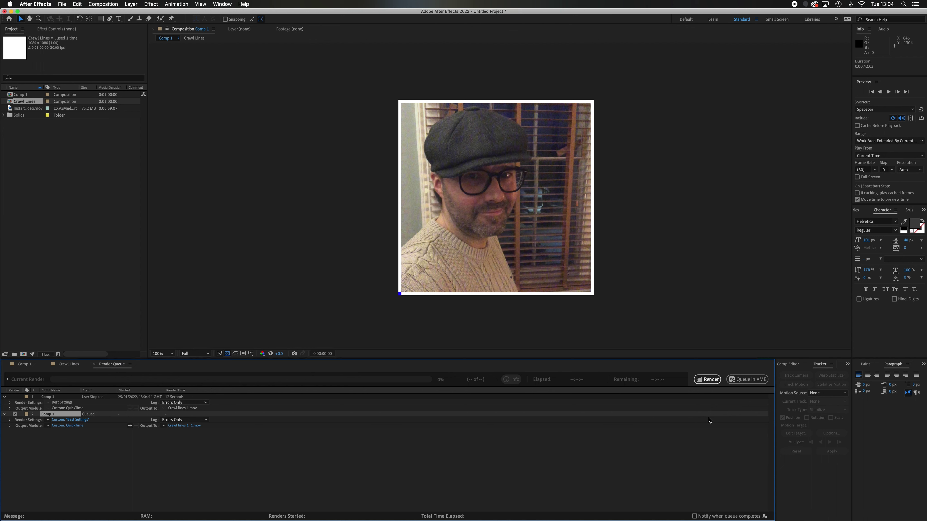
click(748, 381)
click(616, 509)
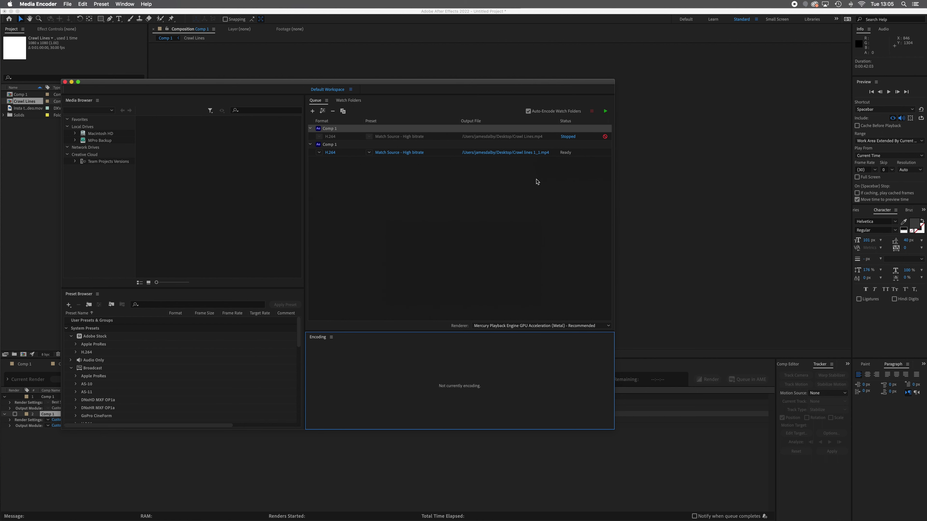
In the second Comp 1 job's Export Settings, try Match Source – Medium bitrate, restore High bitrate, confirm.
click(410, 153)
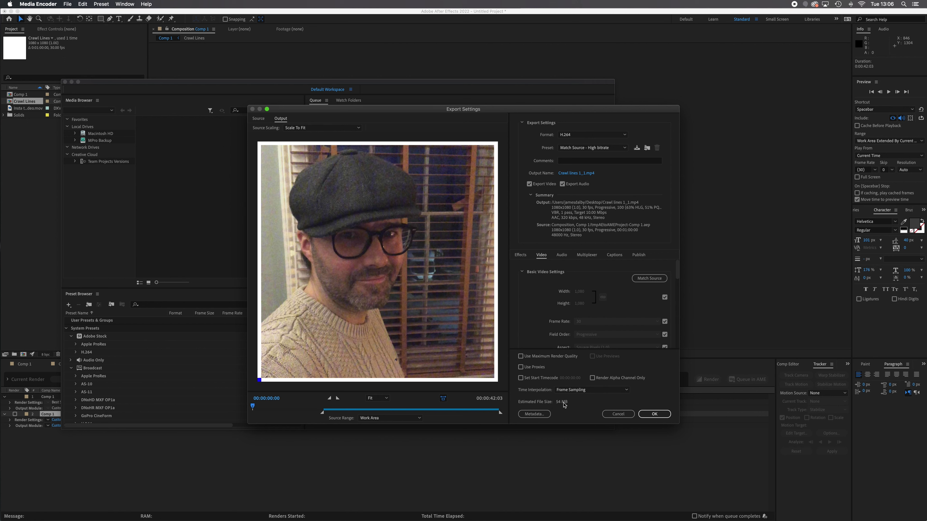
click(624, 149)
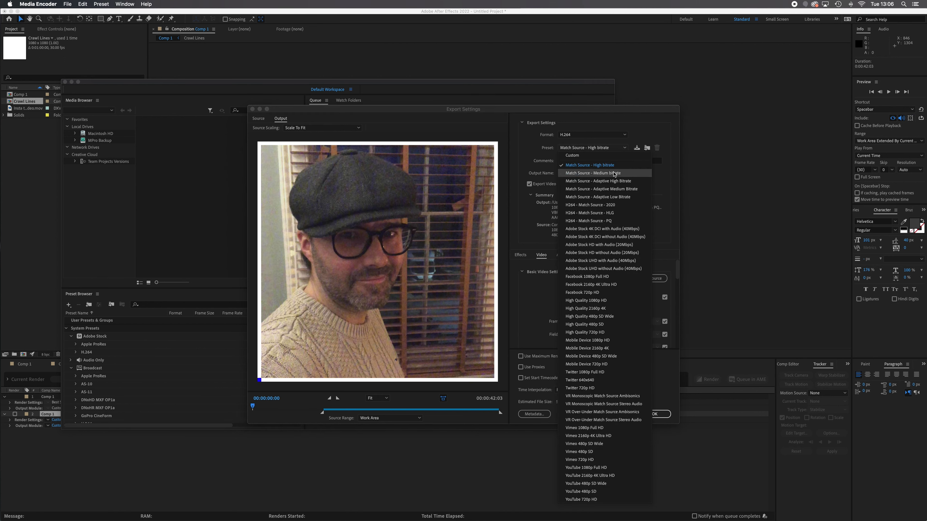
click(593, 172)
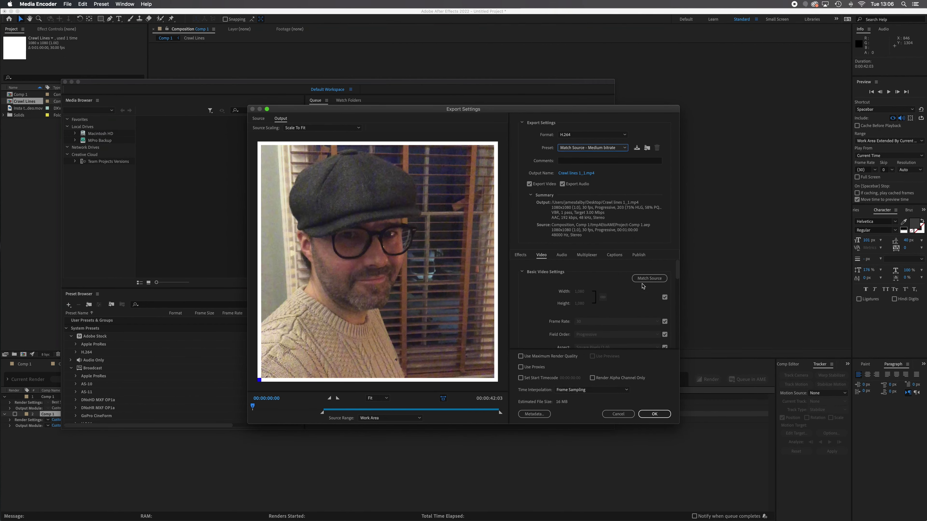
click(624, 148)
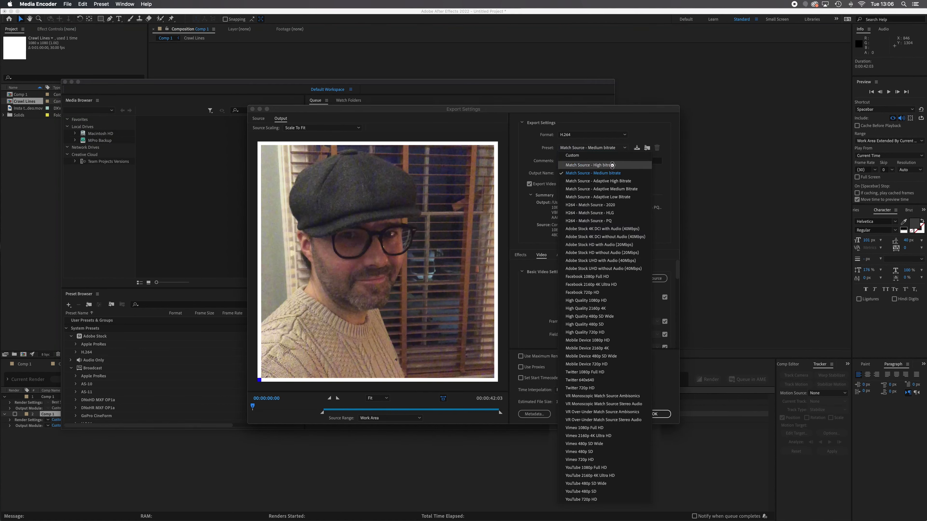
click(615, 167)
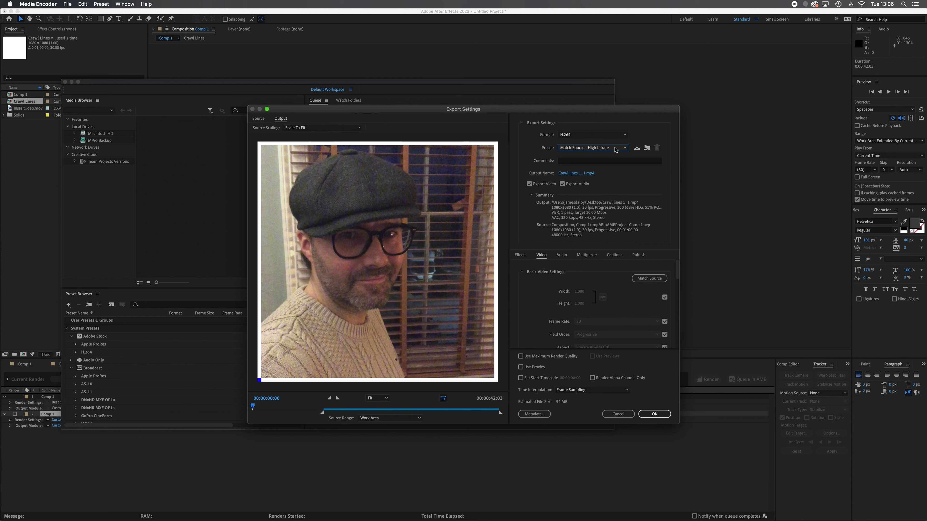
click(616, 150)
click(616, 150)
click(654, 413)
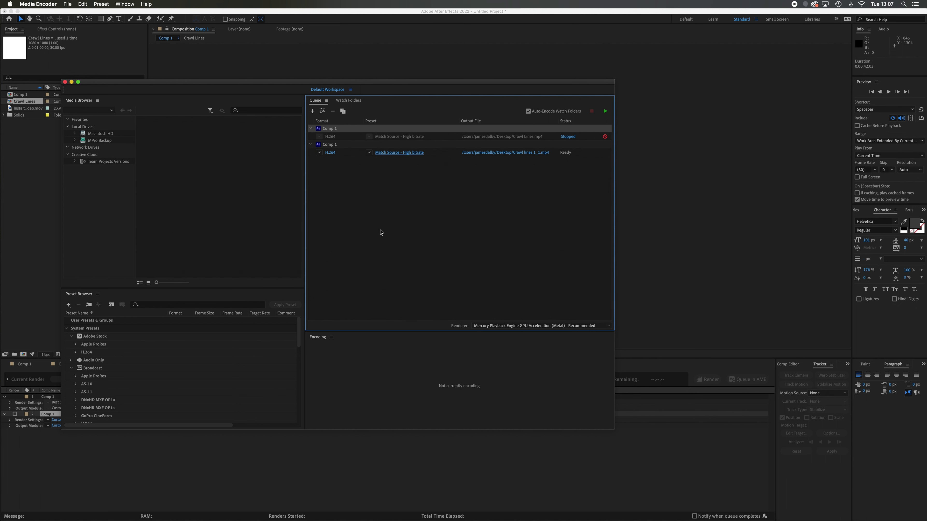
Reopen Export Settings for the second Comp 1 job, Crawl lines 1_1.mp4.
click(399, 152)
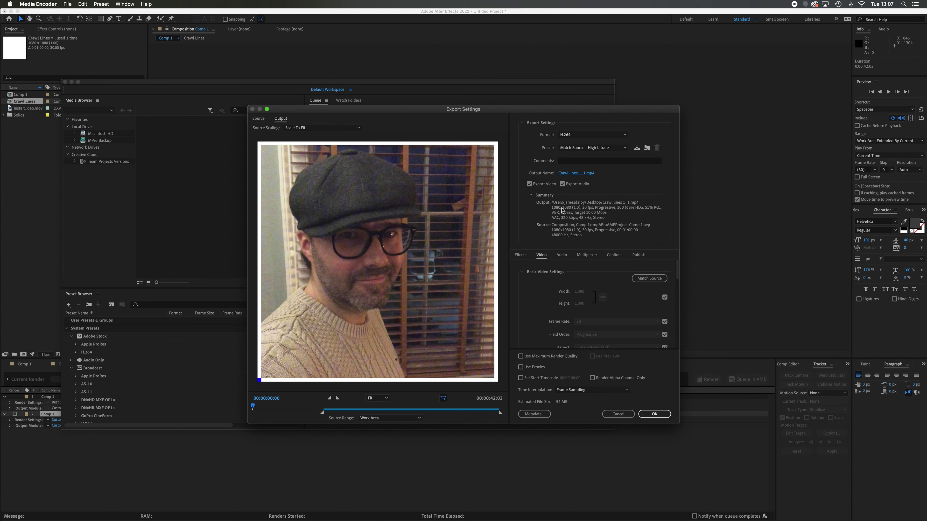
Switch the Crawl lines 1_1 job's format to QuickTime (Apple ProRes 422 HQ, 1920x1080).
click(625, 136)
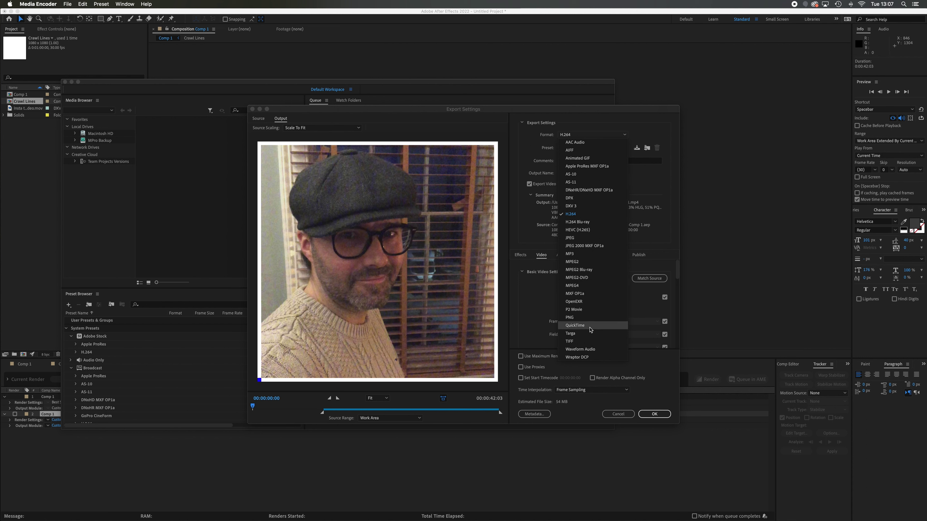
click(575, 326)
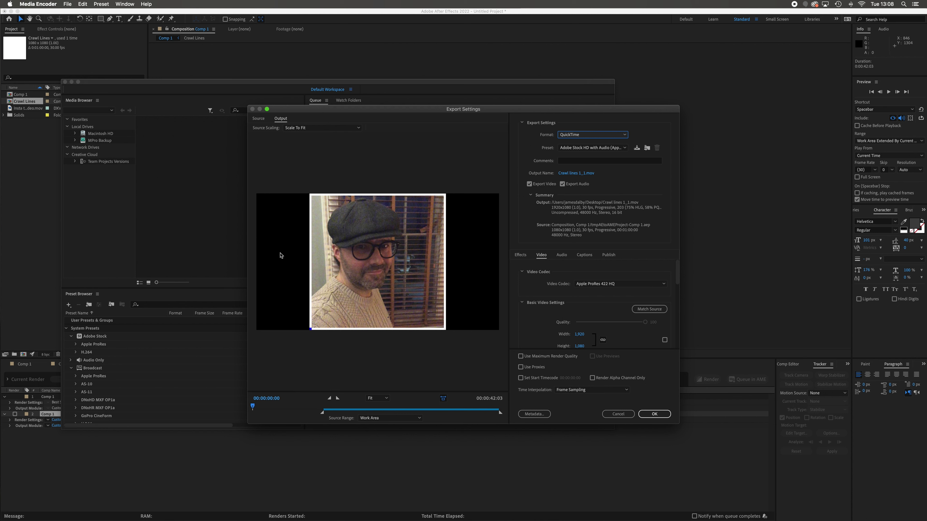
click(619, 136)
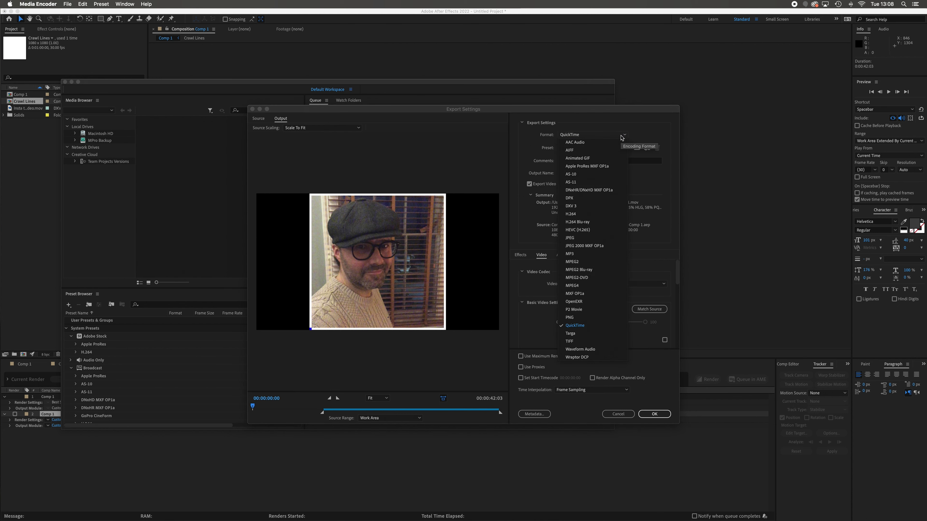
Revert the format to H.264, cancel the changes, and close Media Encoder to return to After Effects.
click(599, 214)
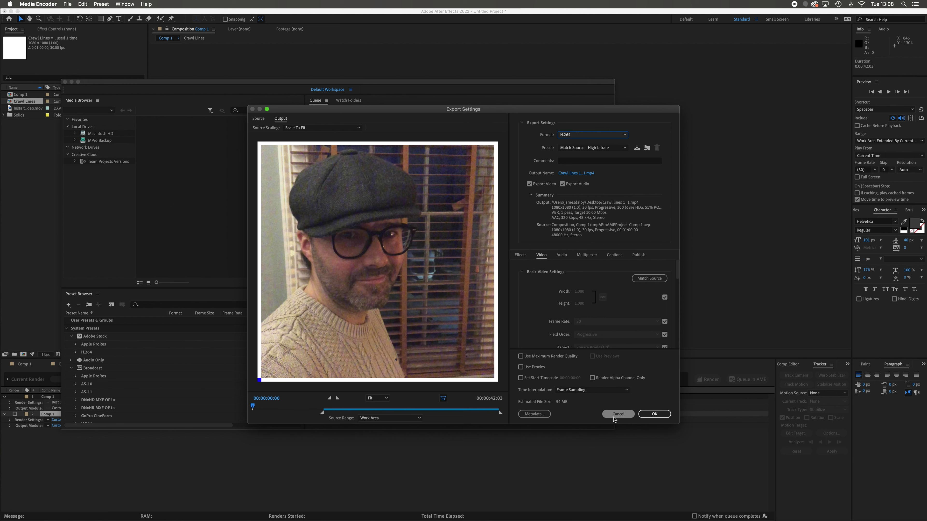
click(616, 415)
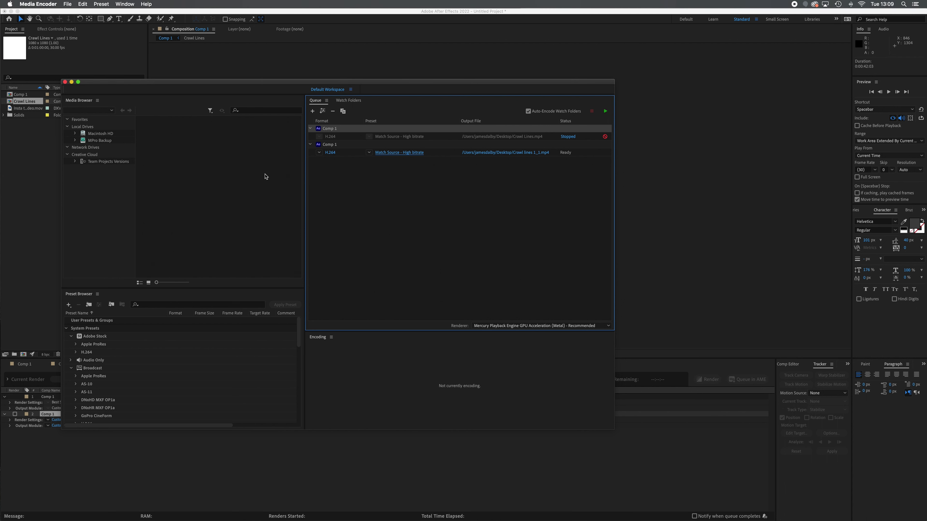
click(65, 82)
click(754, 217)
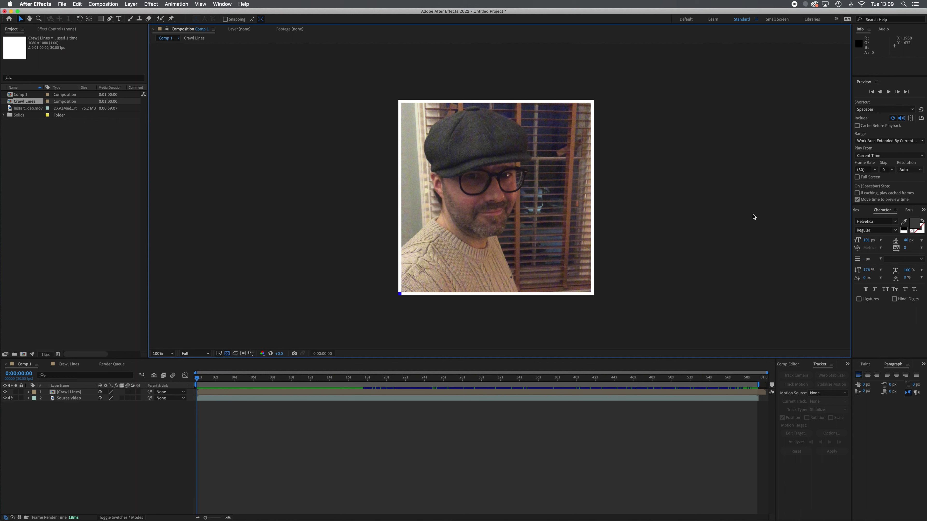